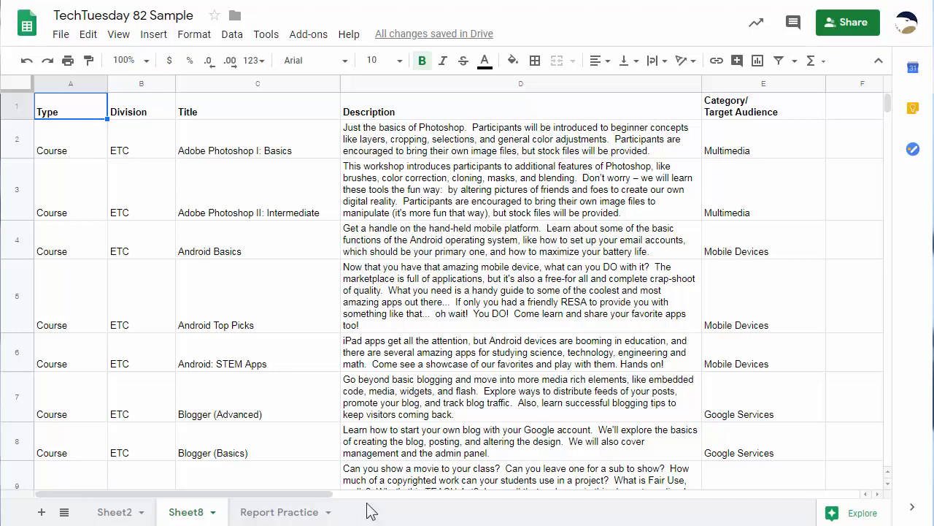
Add a slicer to the course table's data range.
left_click(307, 173)
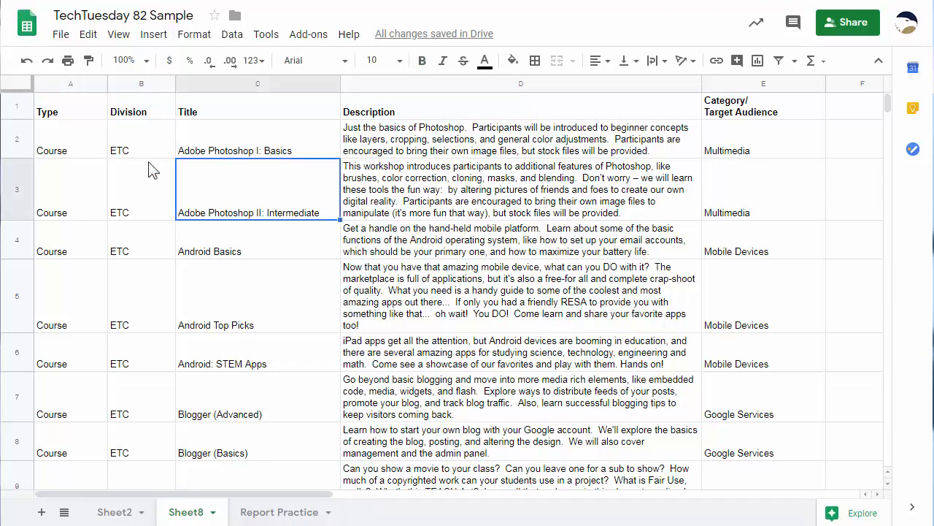
left_click(232, 34)
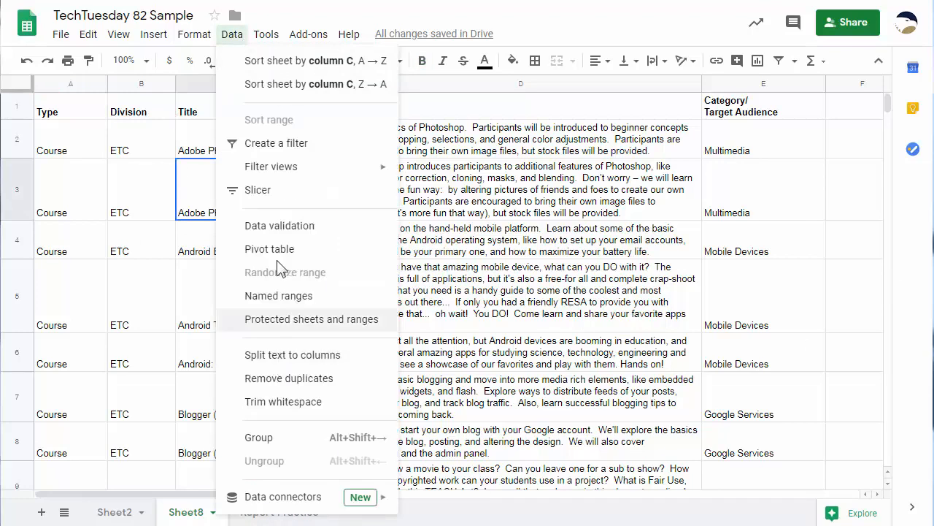
left_click(241, 190)
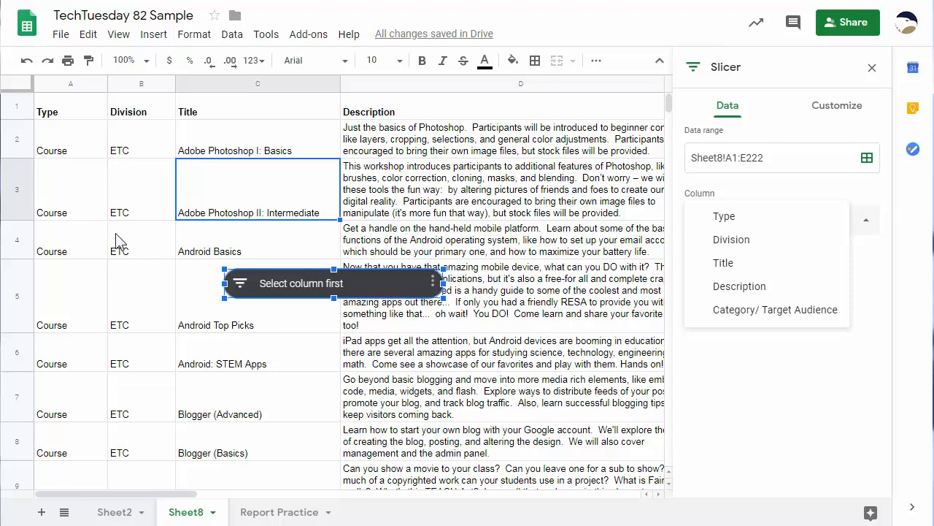
Insert five blank rows above the header row and move the slicer into the blank area above columns A to C.
right_click(14, 110)
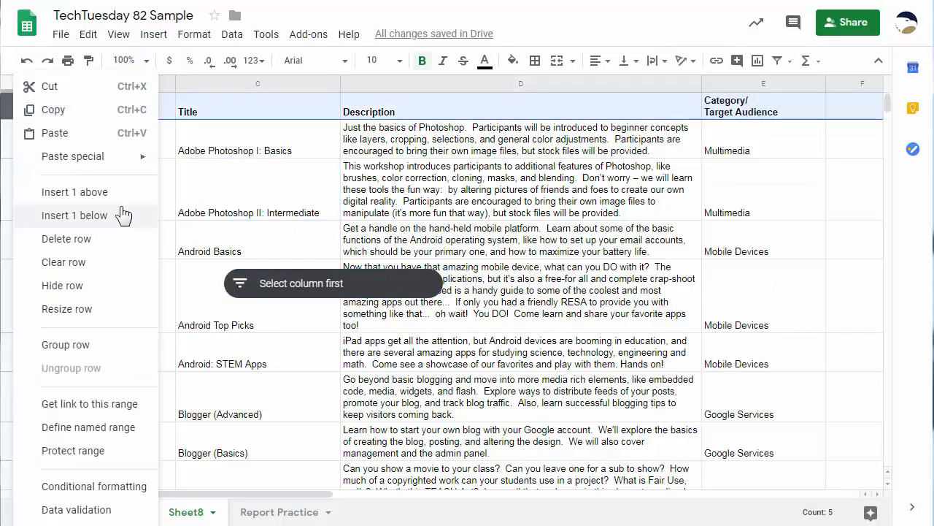
left_click(66, 193)
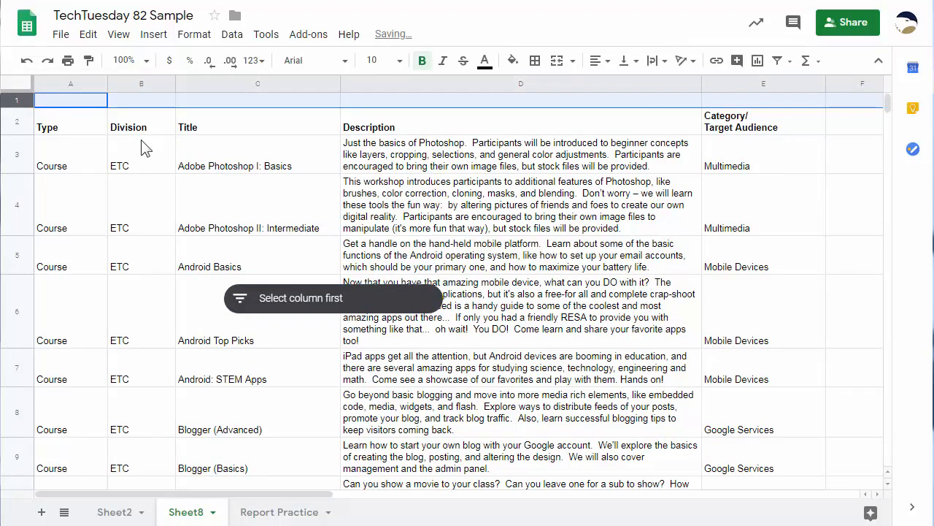
right_click(24, 99)
left_click(80, 192)
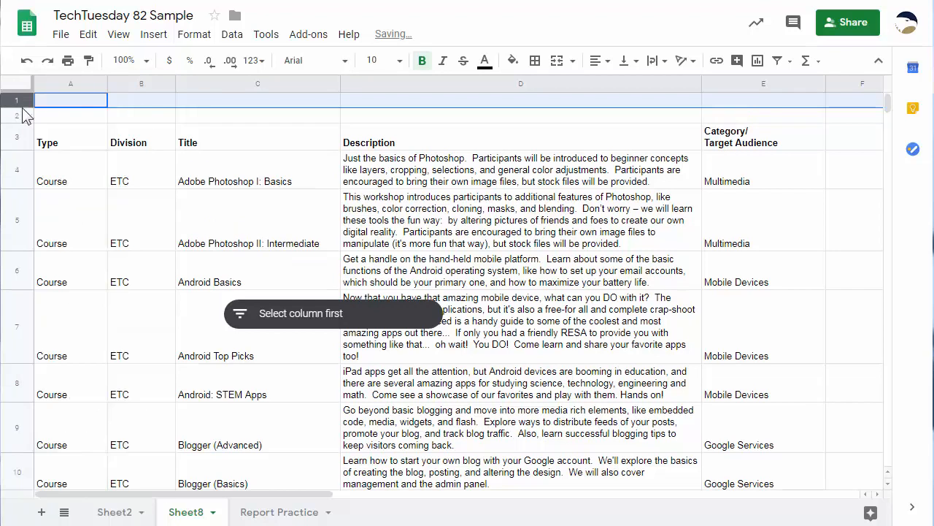
right_click(22, 102)
left_click(79, 191)
right_click(24, 117)
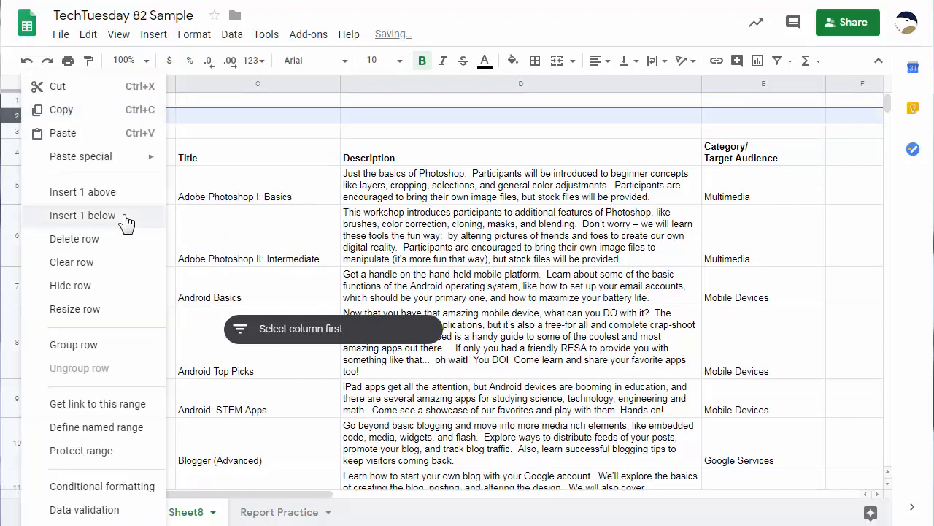
left_click(80, 192)
right_click(21, 115)
left_click(80, 192)
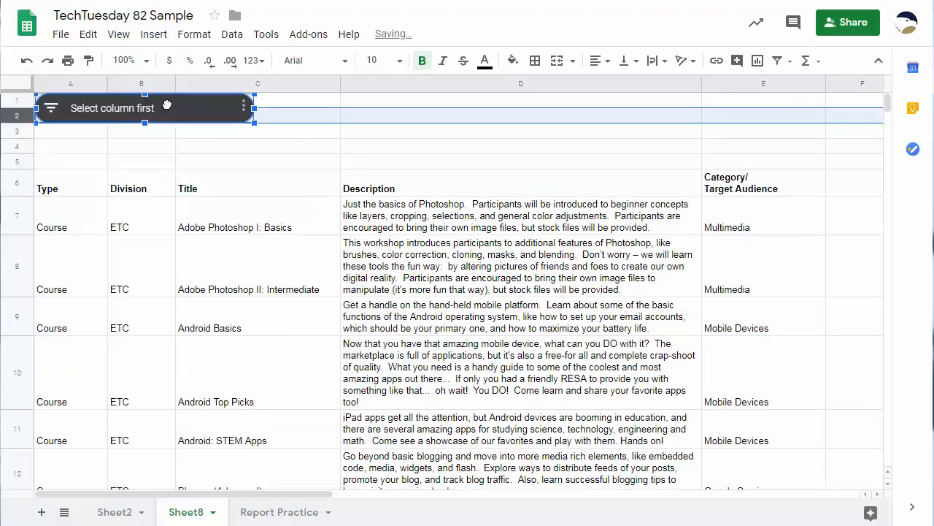
mouse_move(181, 107)
left_mouse_down()
mouse_move(202, 113)
mouse_move(186, 111)
left_mouse_up()
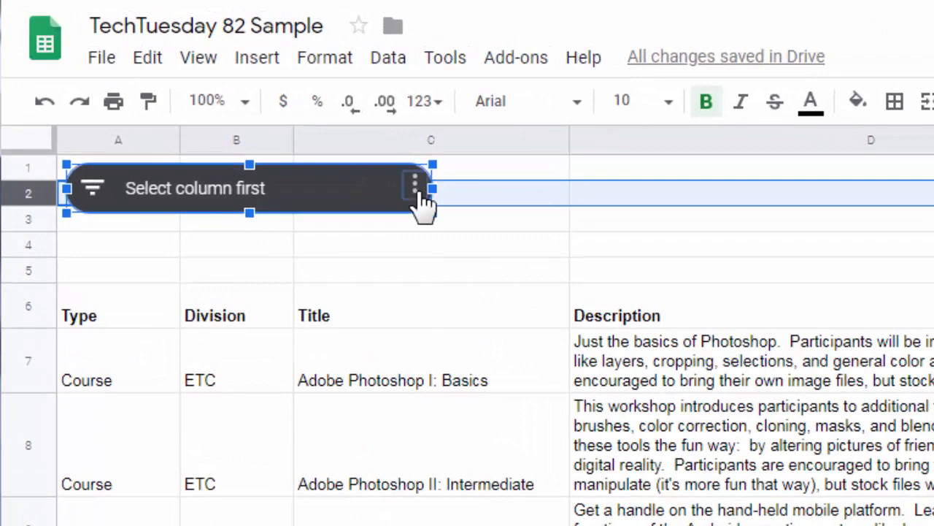
Edit the slicer so that it filters by the Division column.
left_click(414, 186)
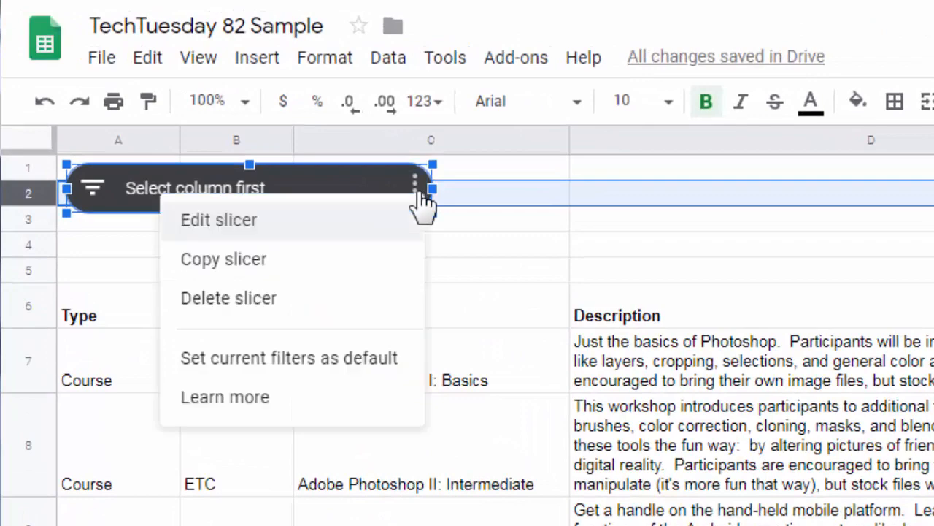
left_click(272, 221)
left_click(693, 252)
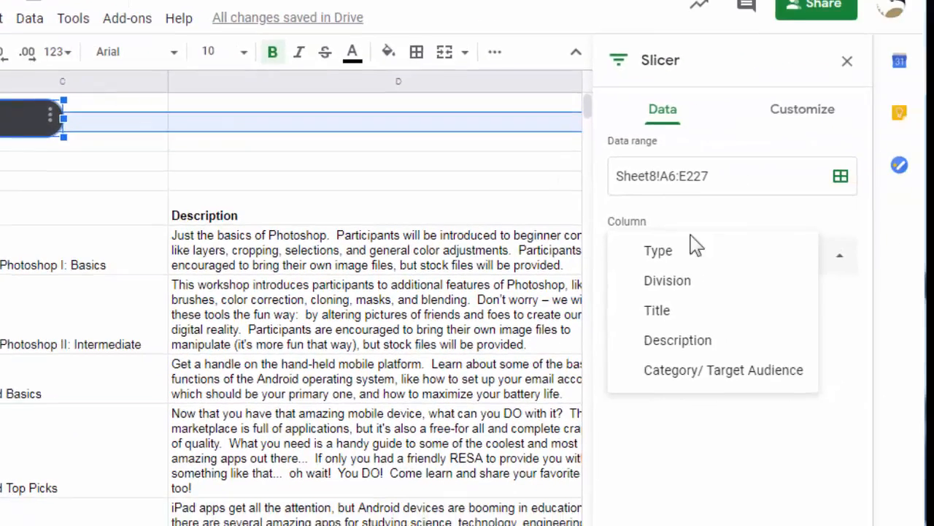
left_click(722, 221)
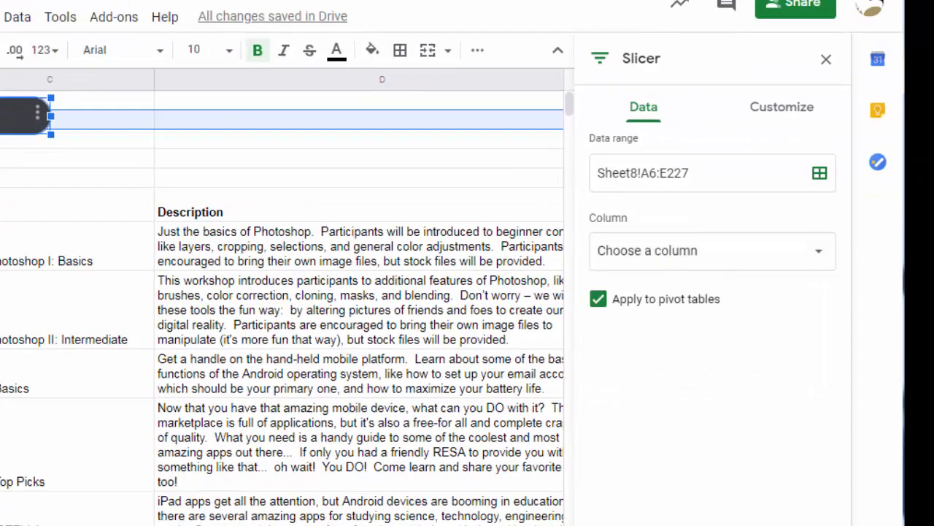
left_click(675, 262)
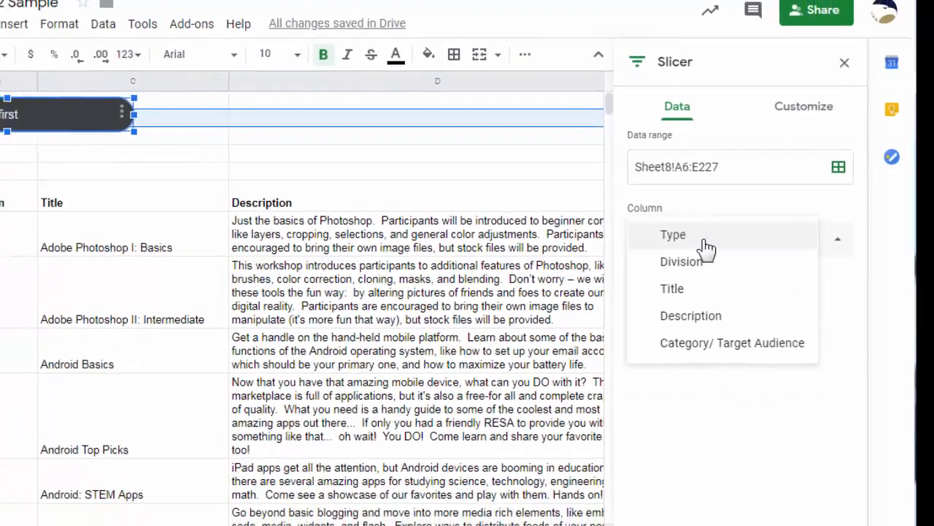
left_click(687, 262)
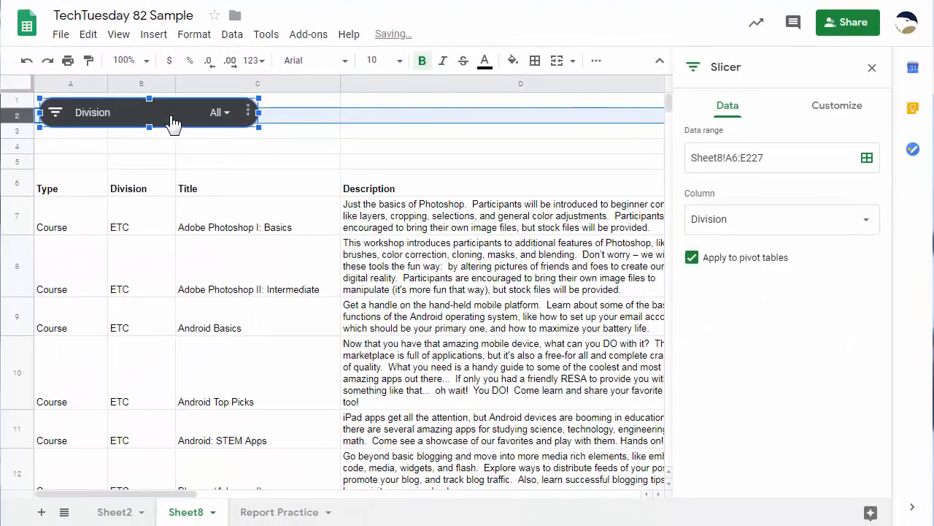
Filter the Division slicer by values so only ETC is selected, and close the slicer settings.
left_click(220, 113)
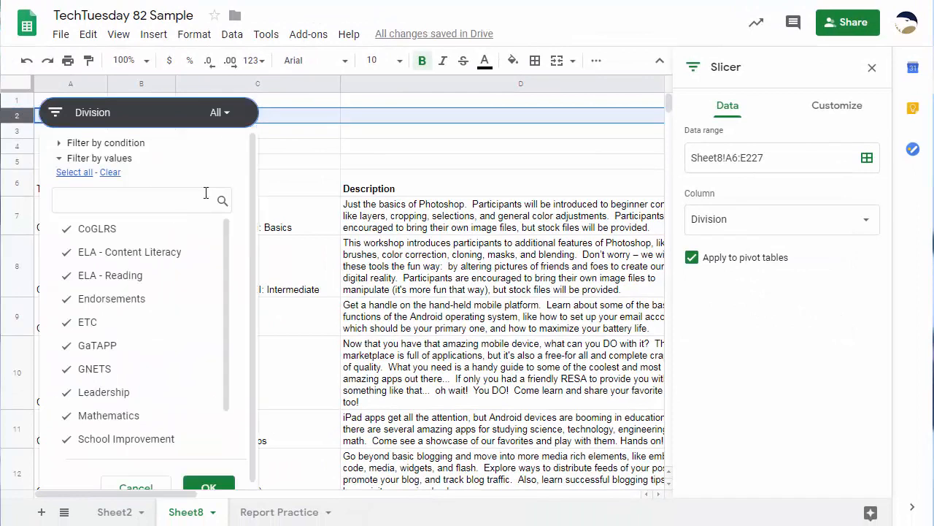
left_click(56, 113)
left_click(56, 115)
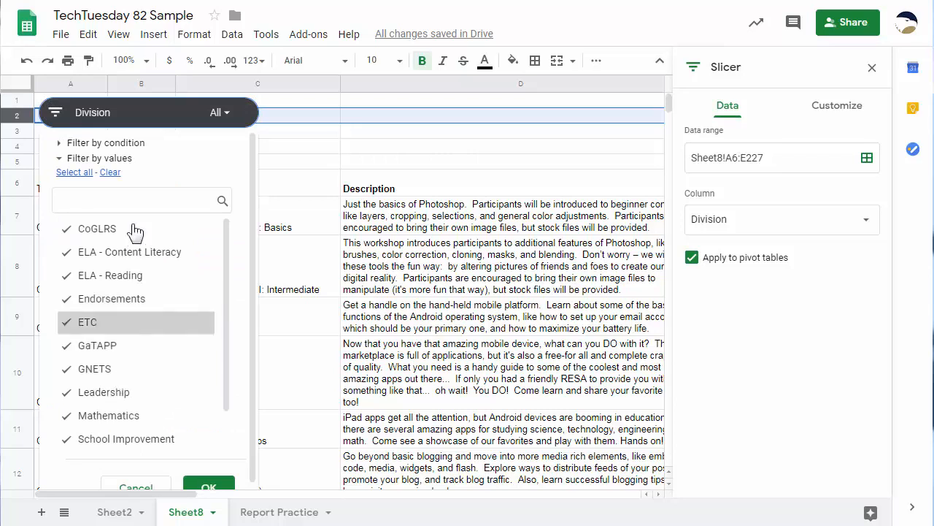
scroll(156, 325, "down", 3)
scroll(177, 376, "up", 1)
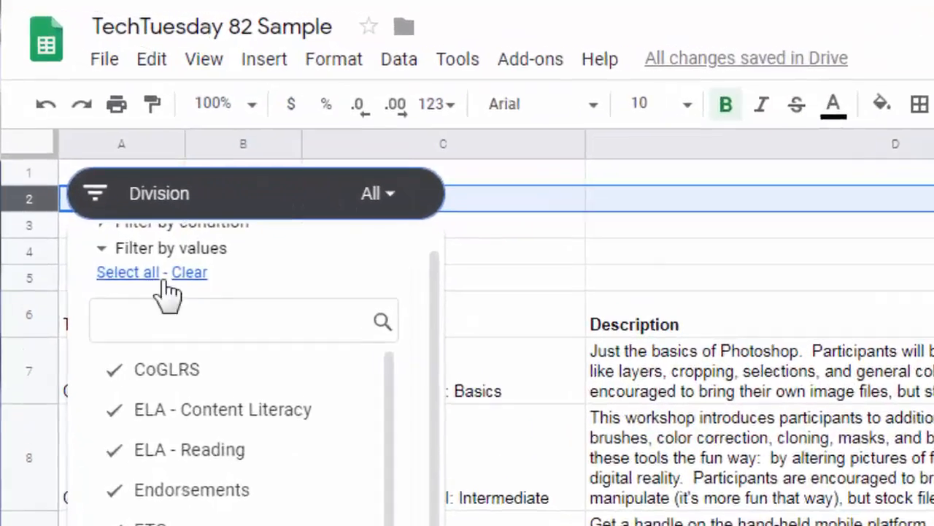
left_click(142, 204)
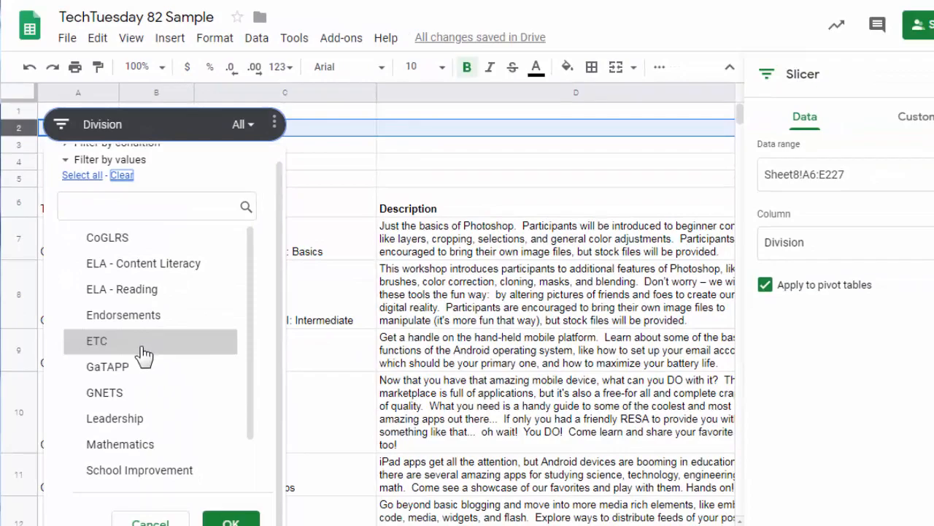
left_click(143, 347)
left_click(142, 369)
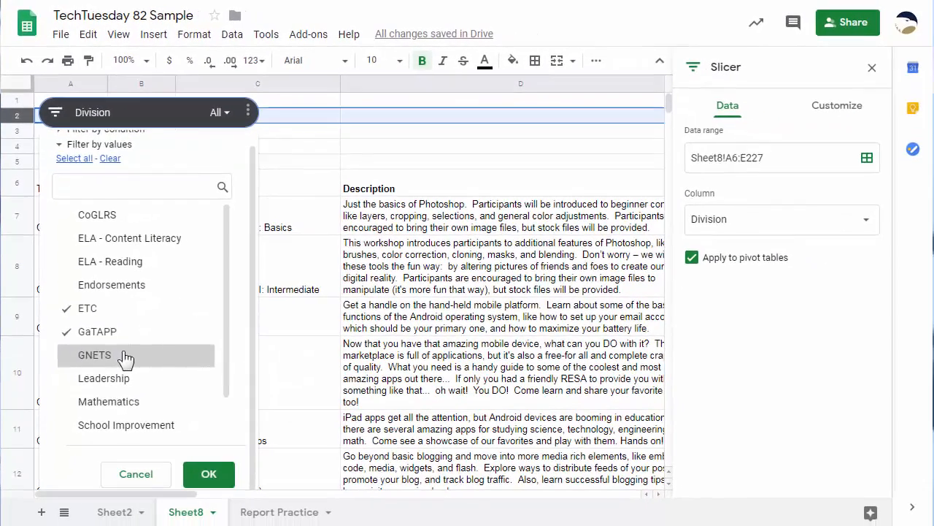
left_click(124, 356)
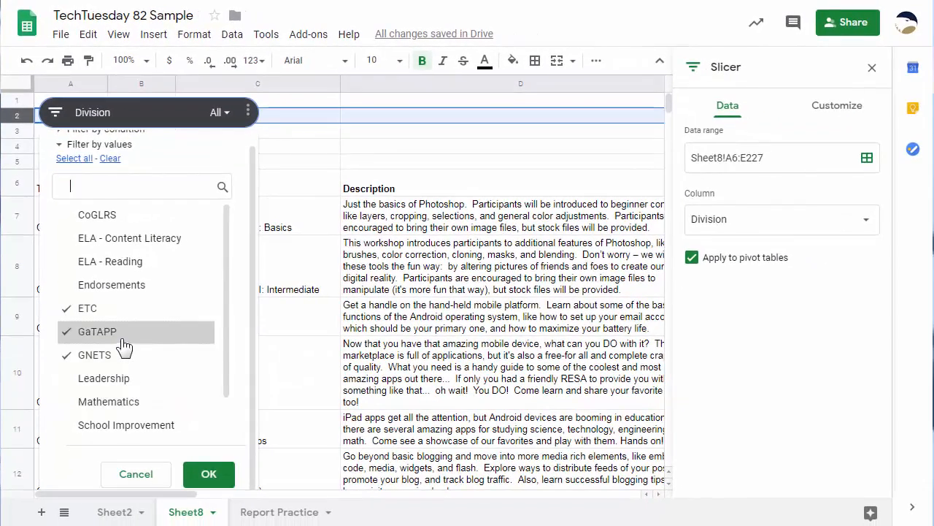
left_click(117, 333)
left_click(117, 355)
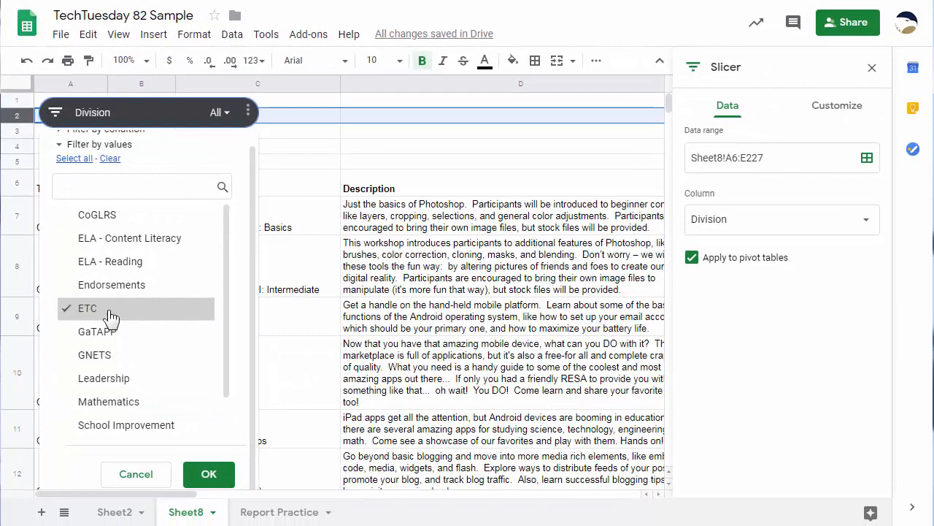
left_click(208, 475)
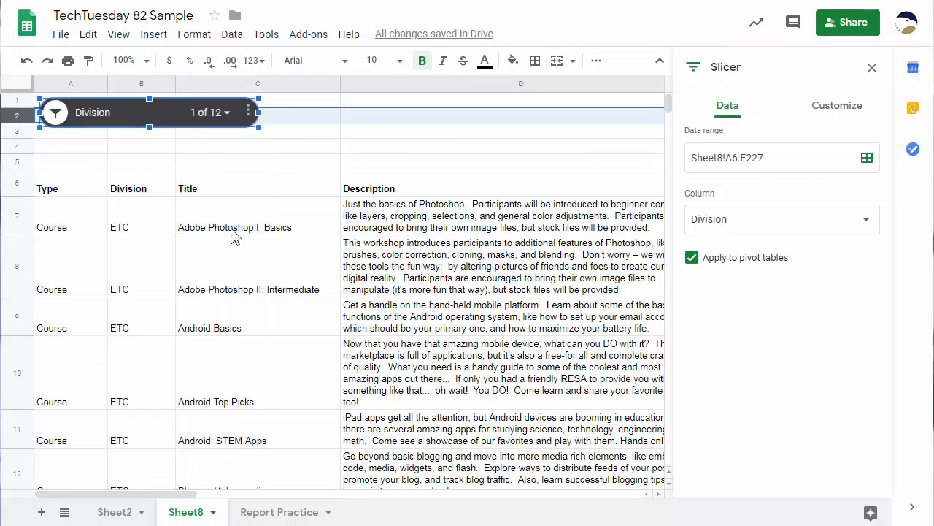
left_click(668, 102)
left_click(690, 133)
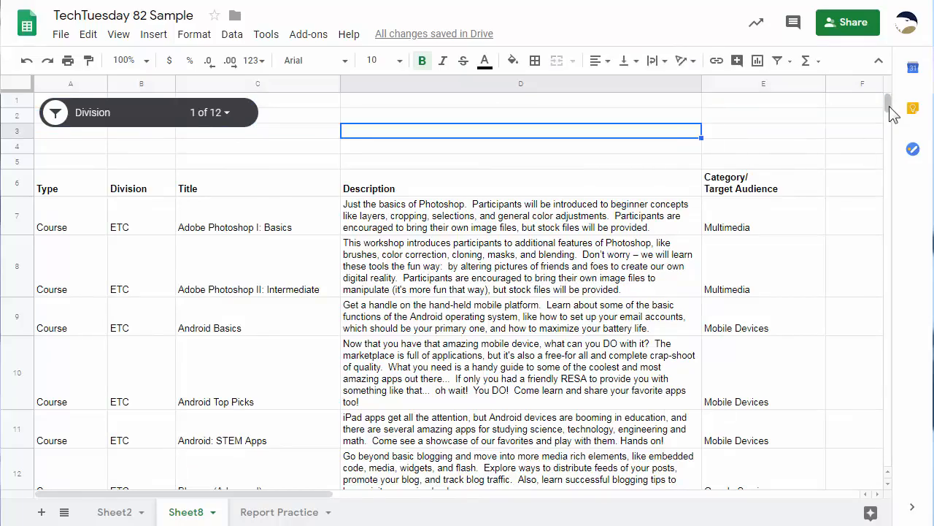
Duplicate the Division slicer and place the copy beside the original above the header row.
mouse_move(888, 106)
left_mouse_down()
mouse_move(883, 213)
mouse_move(884, 121)
left_mouse_up()
left_click(303, 183)
left_click(146, 114)
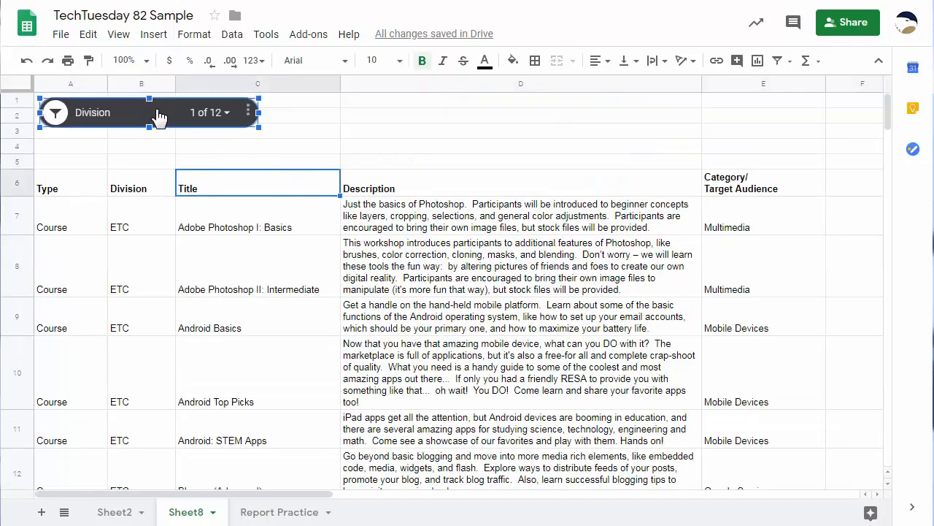
key("ctrl+c")
key("ctrl+v")
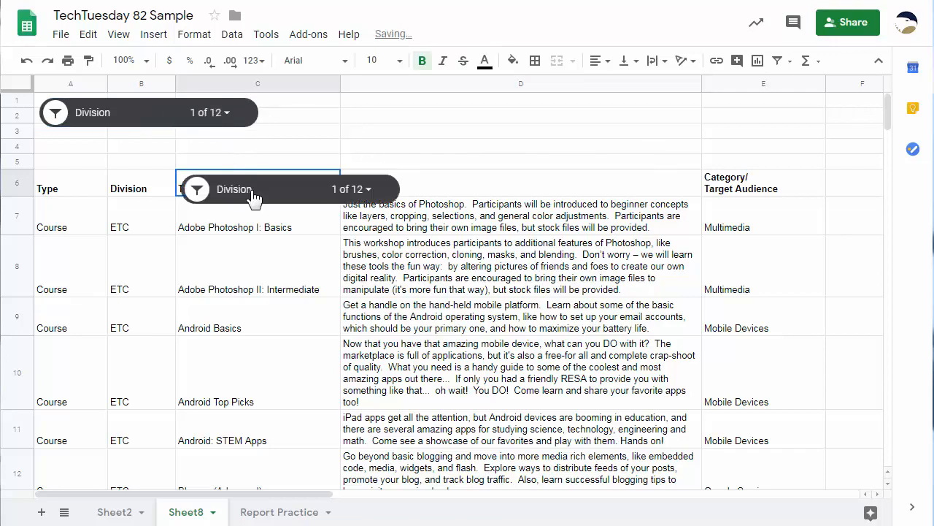
left_click_drag(286, 201, 368, 121)
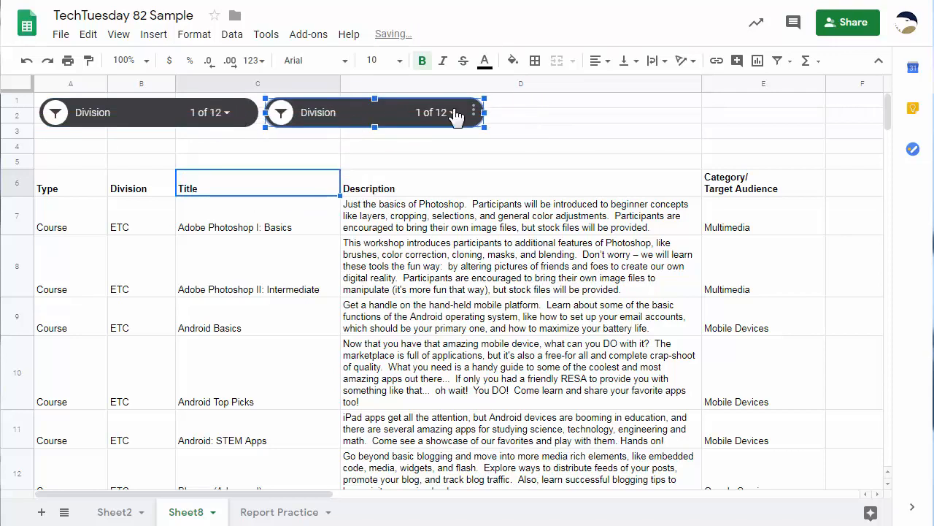
Narrow both slicers and move the copy closer to the original so they sit side by side.
left_click(150, 119)
left_click_drag(259, 113, 219, 113)
left_click(353, 121)
left_click_drag(386, 122, 347, 122)
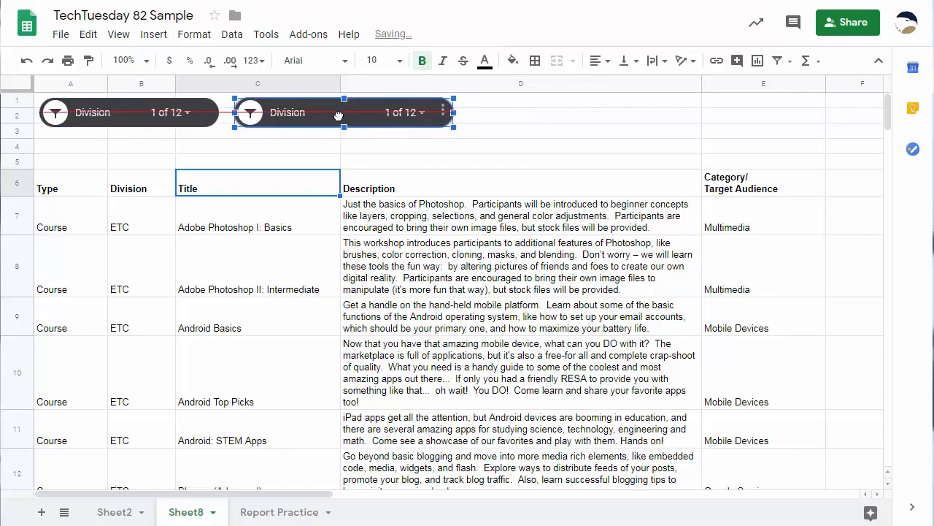
left_click_drag(449, 113, 412, 114)
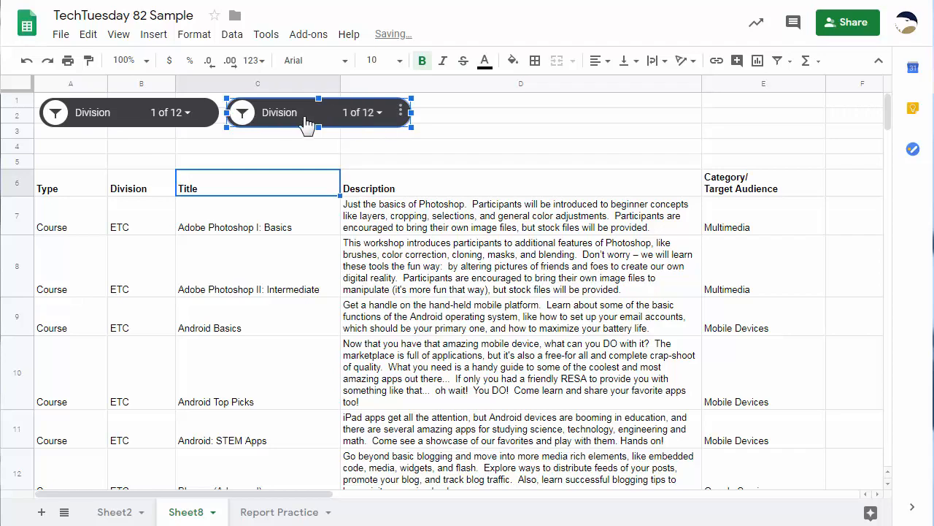
Change the copied slicer's column to Category/ Target Audience and close its settings.
left_click(401, 114)
left_click(348, 130)
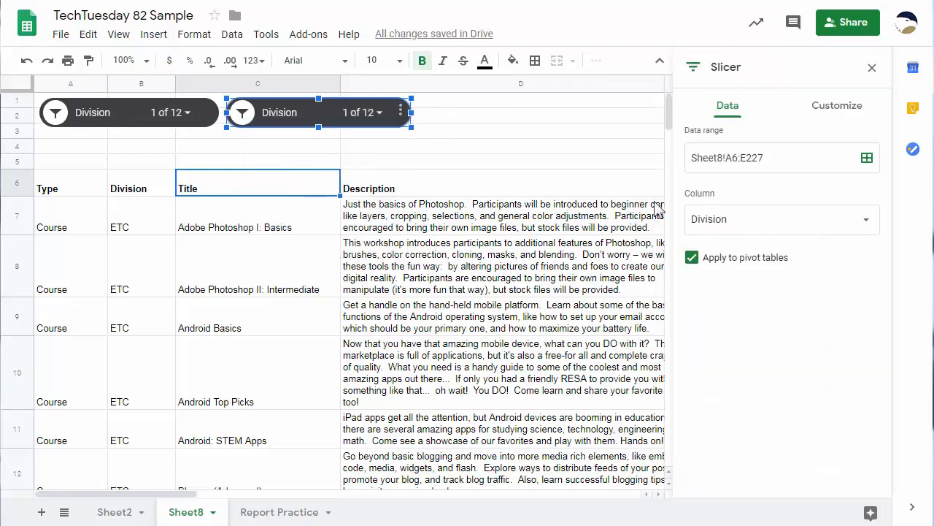
left_click(734, 213)
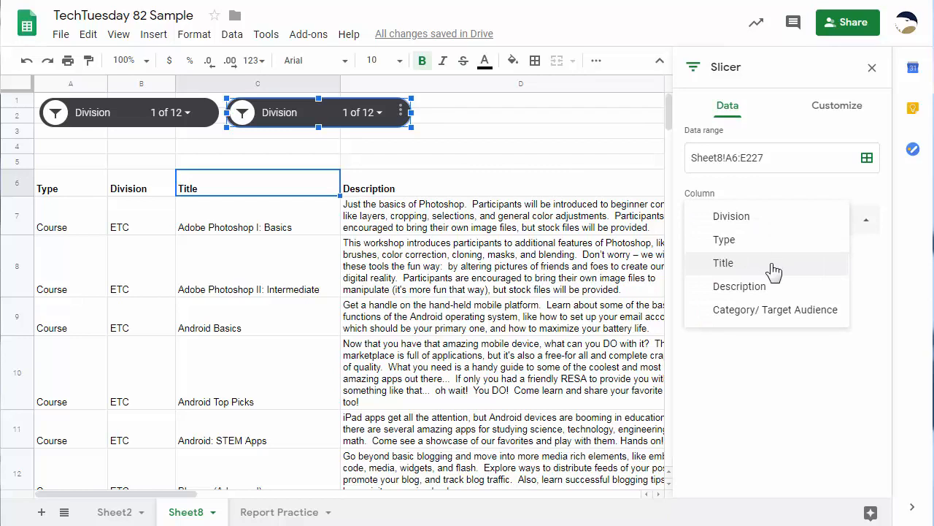
left_click(706, 313)
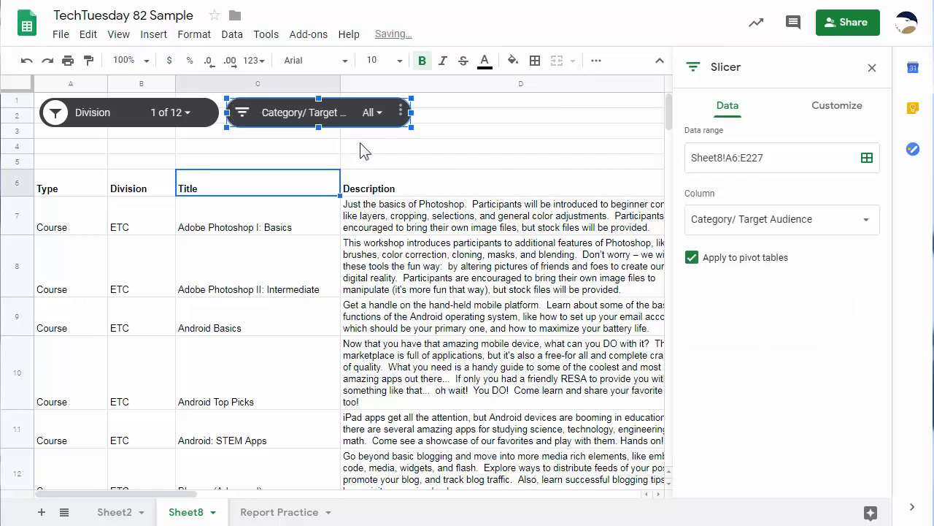
left_click(344, 130)
Filter the Category/ Target Audience slicer by values so only Office is selected.
left_click(376, 117)
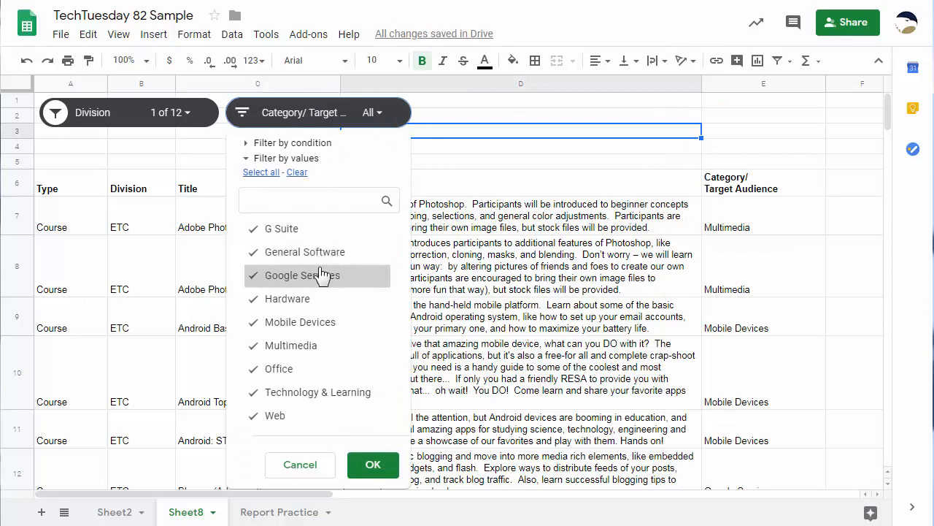
left_click(297, 172)
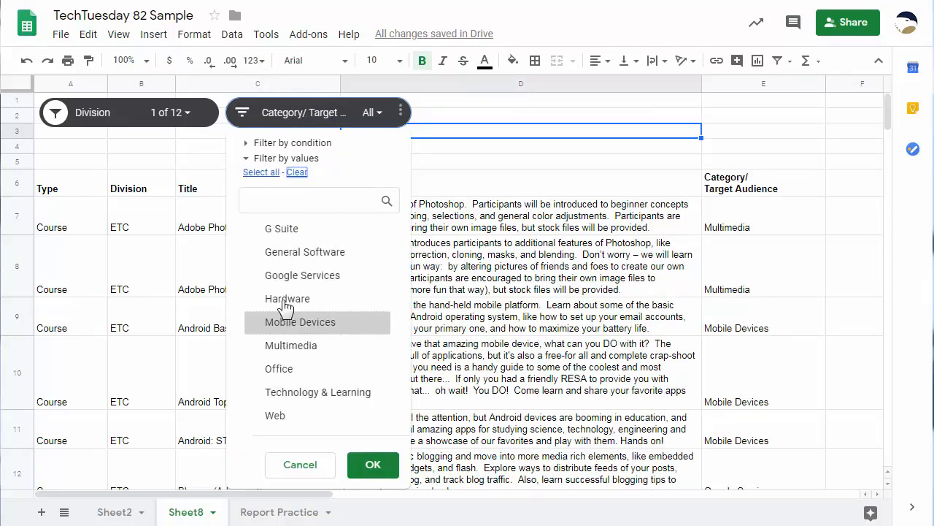
left_click(287, 232)
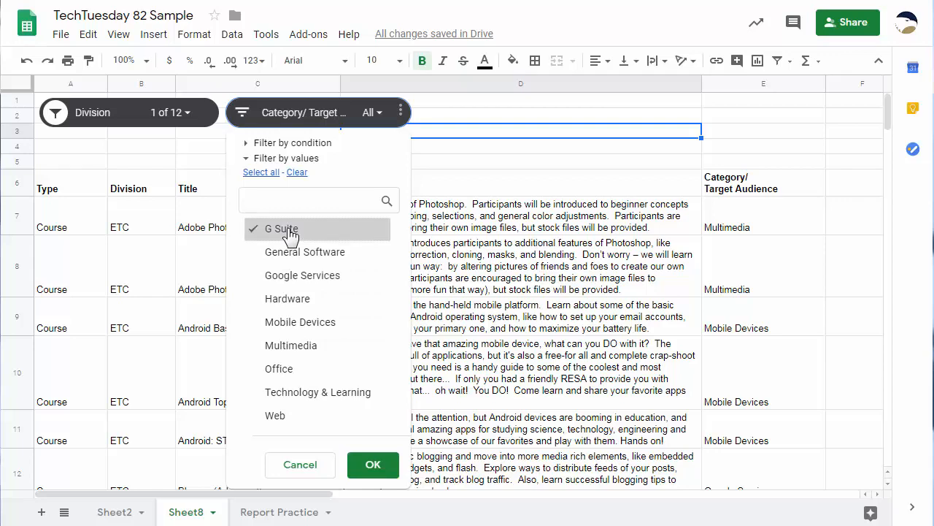
left_click(279, 369)
left_click(281, 228)
left_click(373, 464)
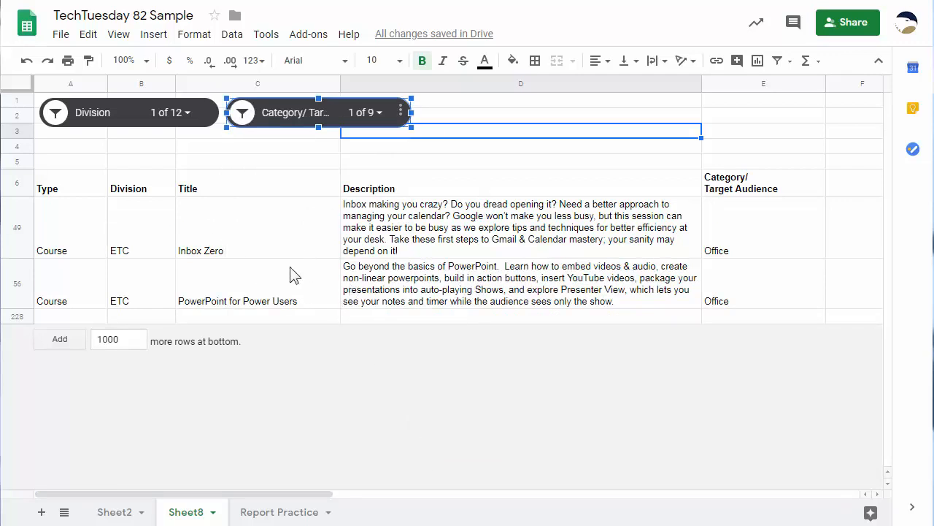
Add Hardware and Multimedia to the values selected in the Category/ Target Audience slicer and apply the filter.
left_click(243, 114)
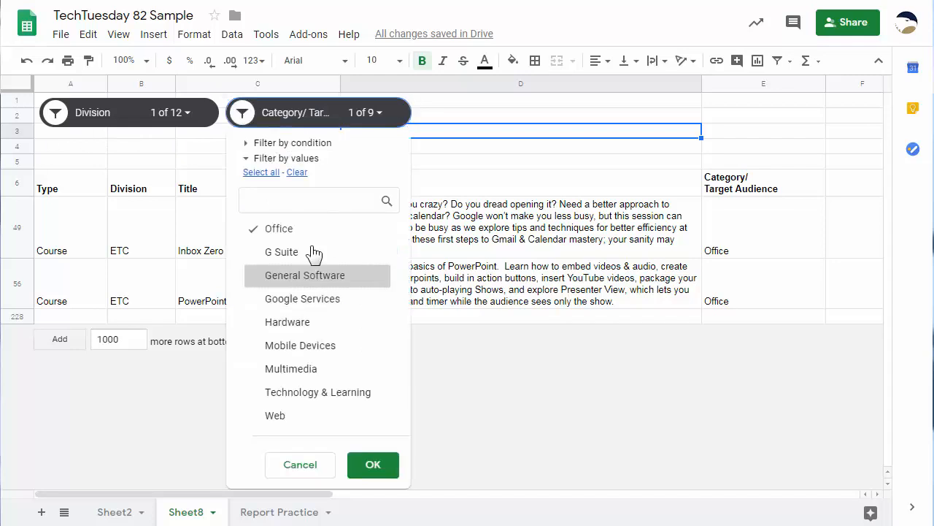
left_click(297, 330)
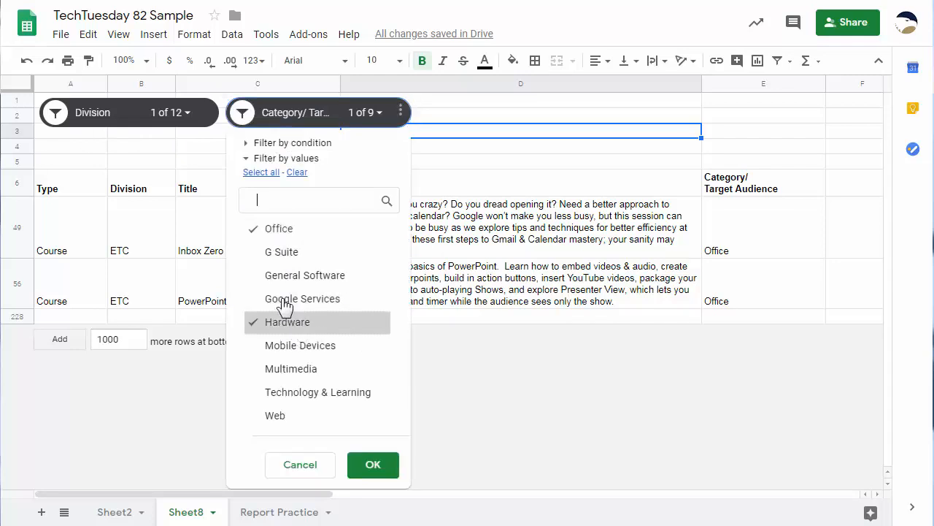
left_click(306, 370)
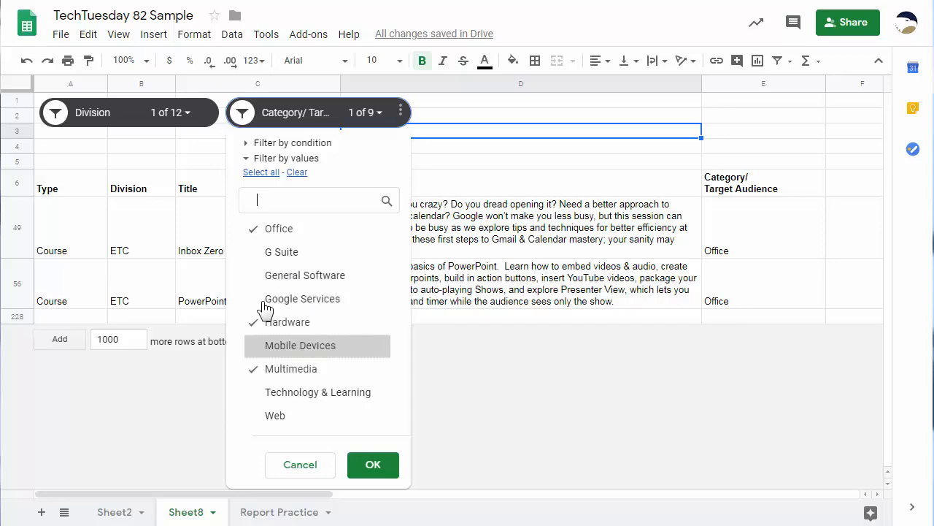
left_click(360, 463)
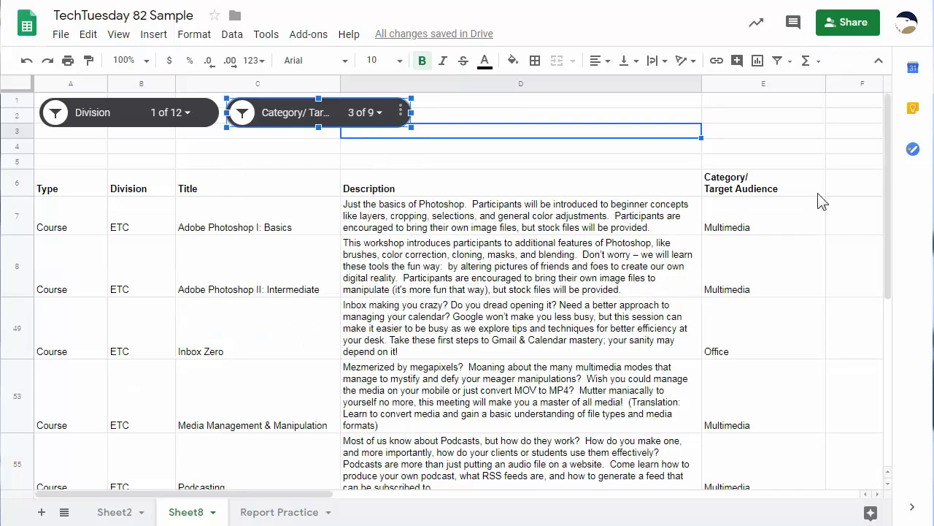
left_click_drag(887, 169, 888, 312)
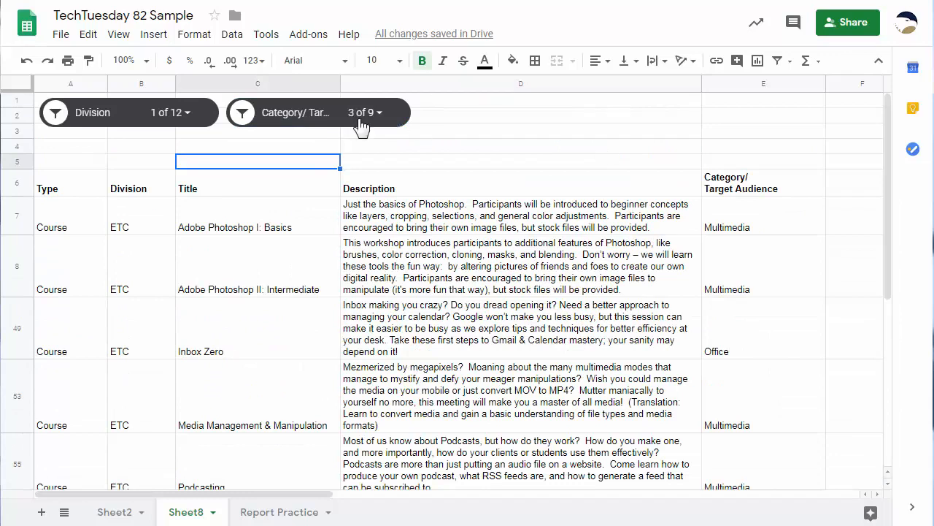
Duplicate the Category/ Target Audience slicer and place the copy beside it as a third slicer above the table.
left_click(330, 123)
key("ctrl+c")
key("ctrl+v")
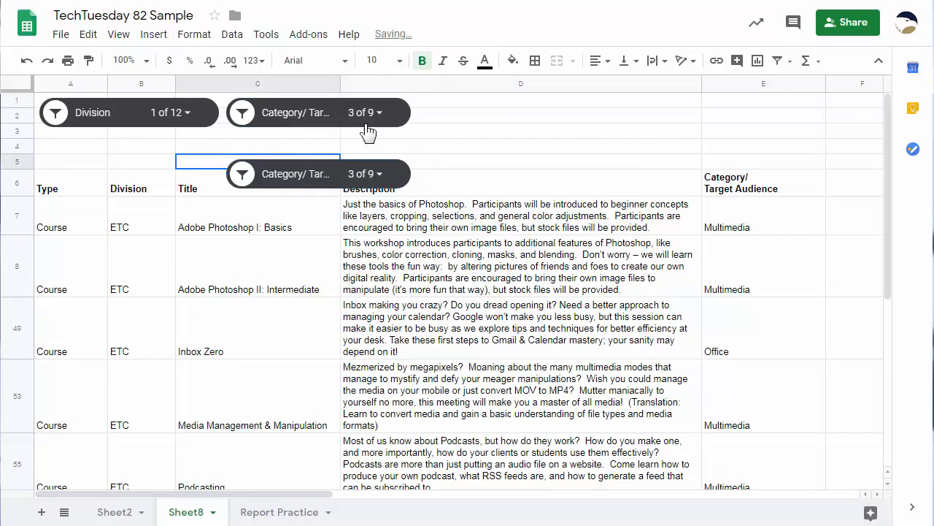
left_click_drag(321, 173, 514, 111)
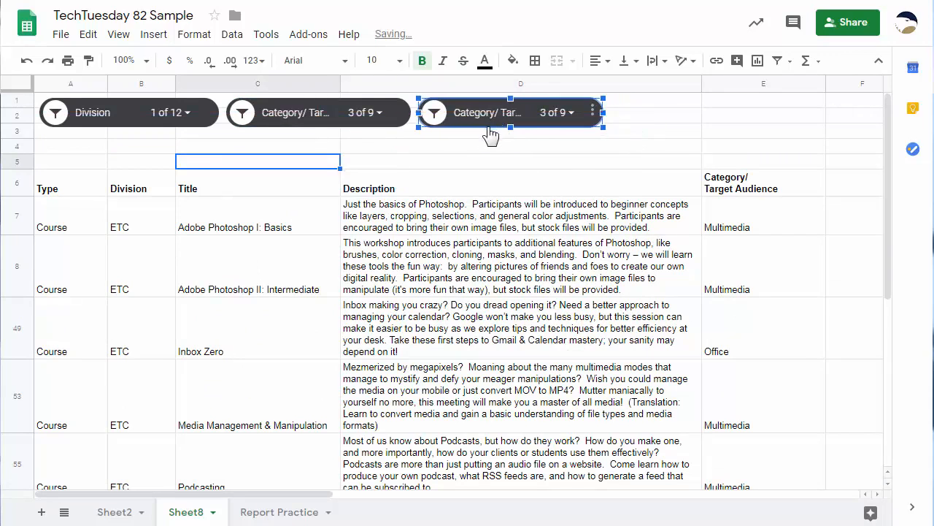
Change the third slicer's column to Description and close its settings.
left_click(593, 113)
left_click(540, 133)
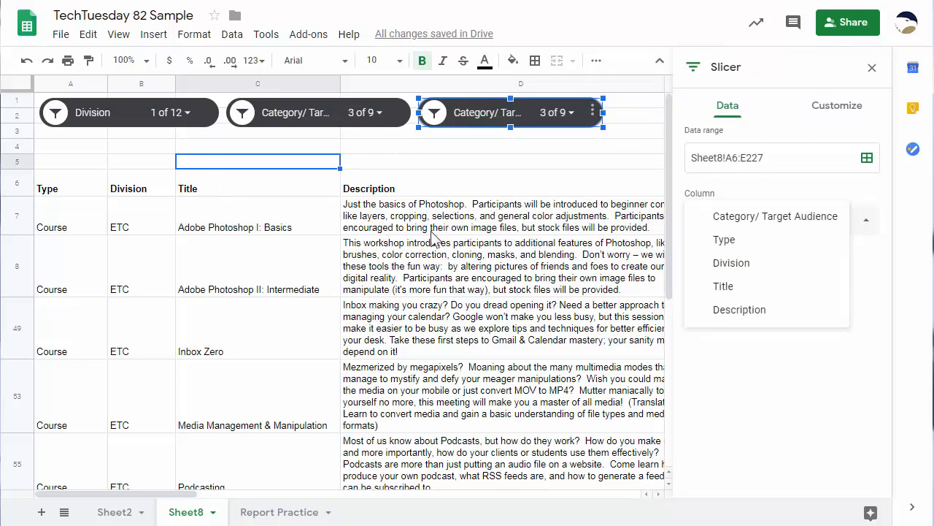
left_click(745, 313)
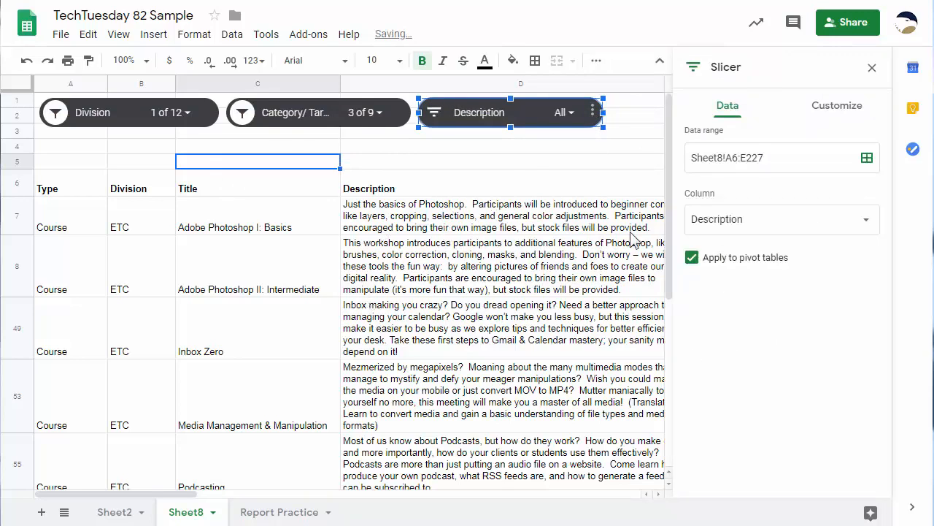
left_click(527, 146)
Filter the Description slicer by the condition Text contains "video" and apply it.
left_click(567, 112)
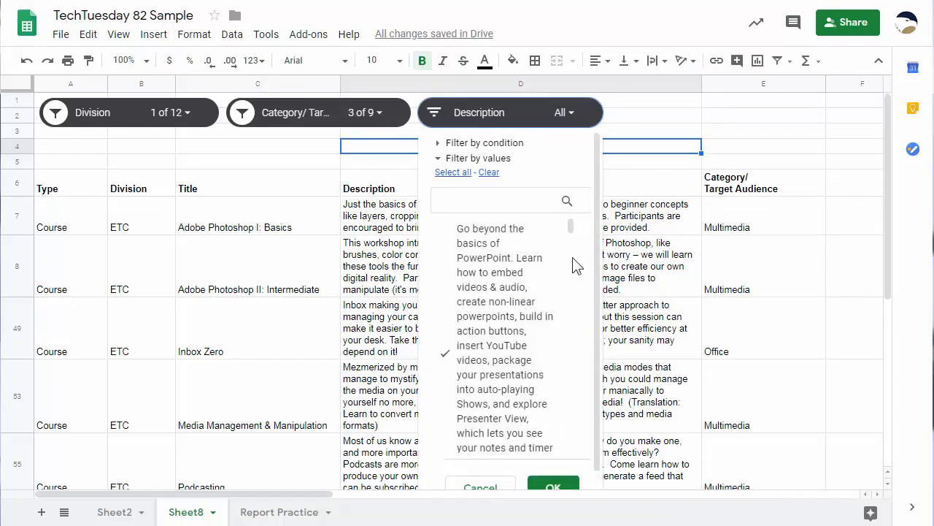
mouse_move(571, 233)
left_mouse_down()
mouse_move(573, 341)
mouse_move(575, 219)
left_mouse_up()
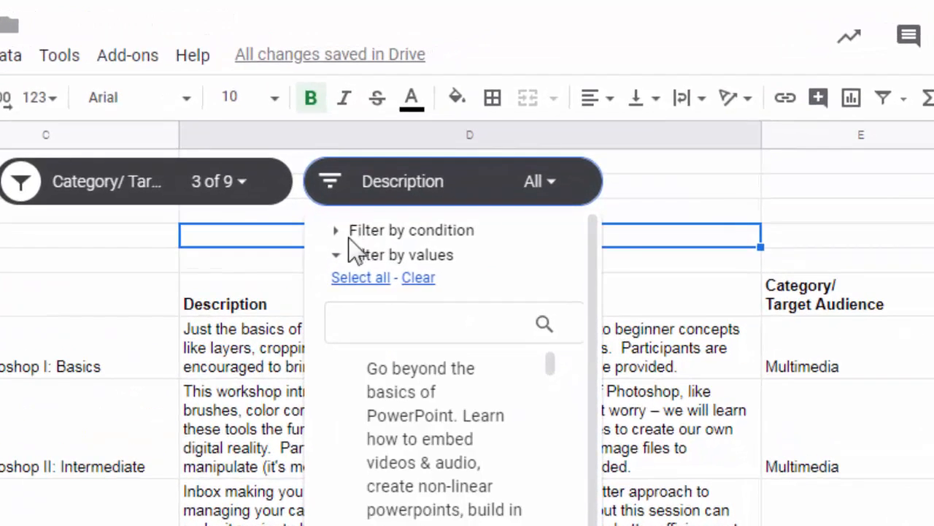
left_click(337, 231)
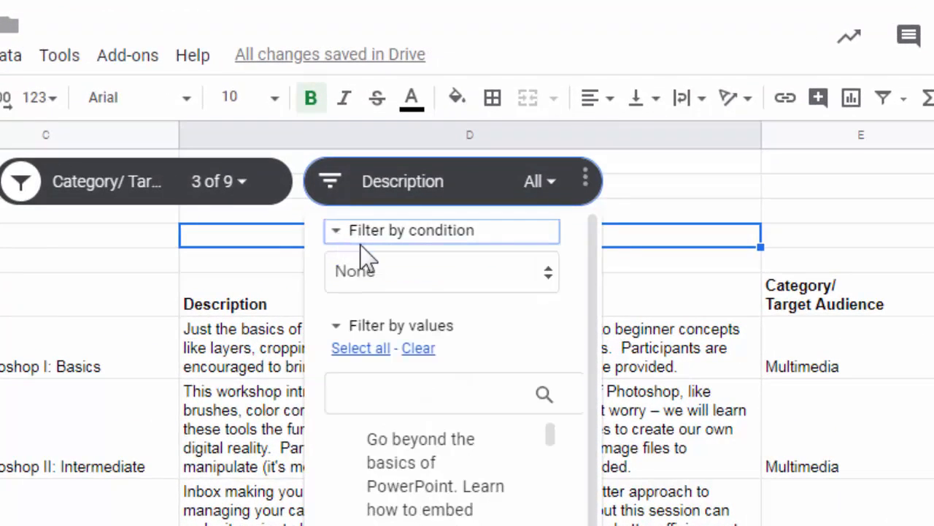
left_click(404, 274)
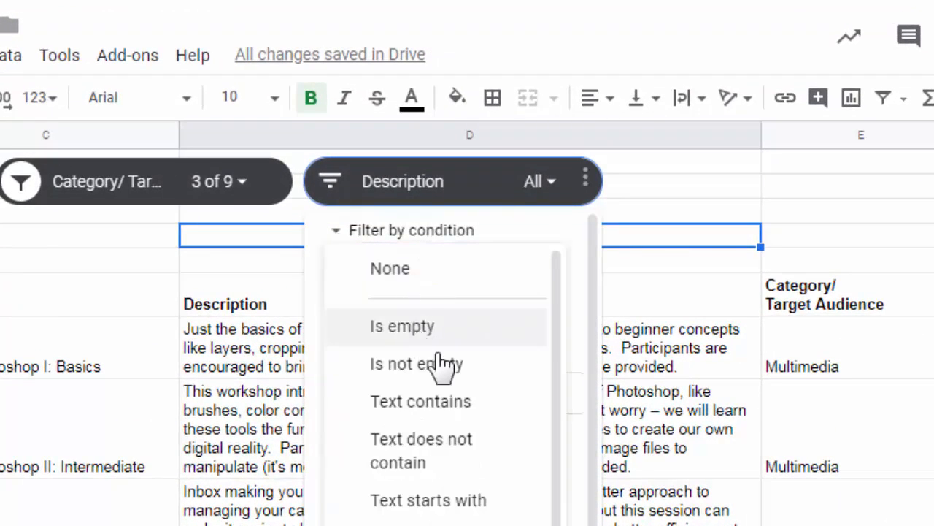
left_click(434, 403)
left_click(406, 318)
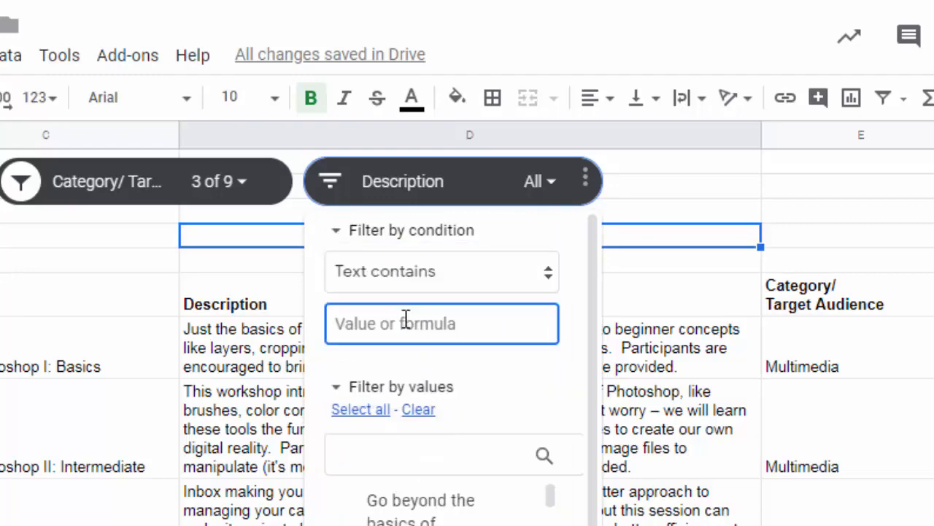
type("video")
scroll(576, 438, "down", 3)
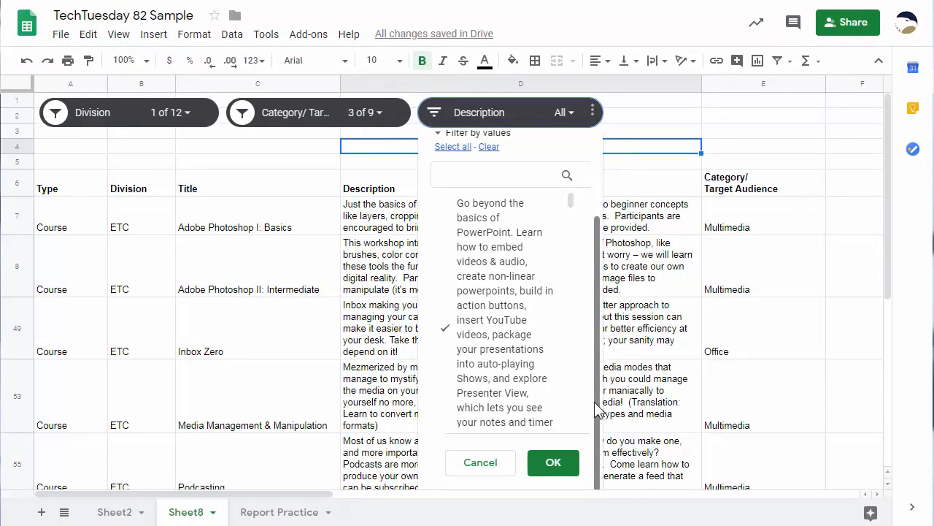
left_click(559, 463)
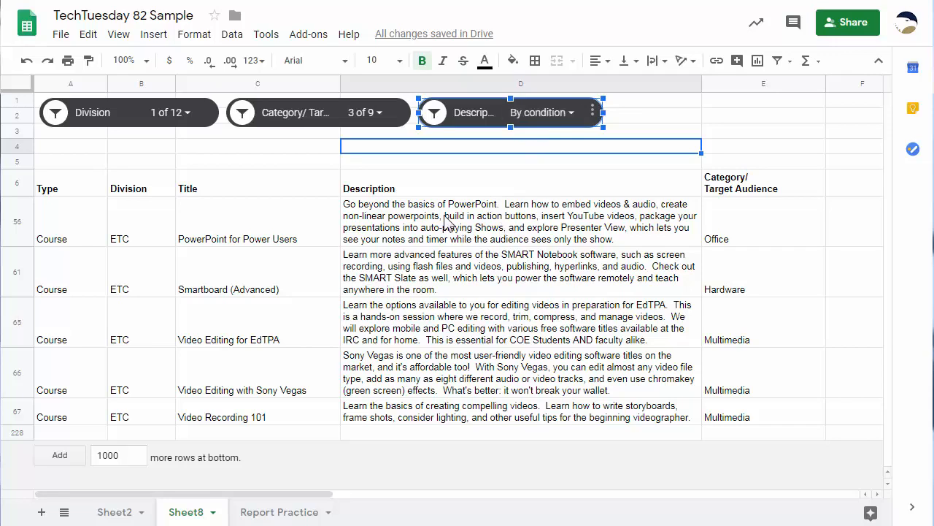
Check the filtered courses' descriptions for mentions of video.
left_click(487, 229)
left_click(480, 294)
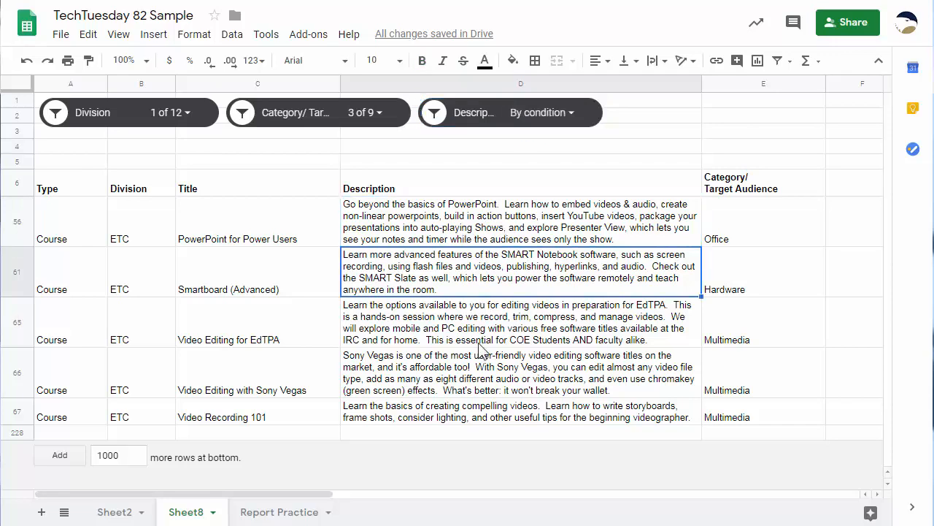
left_click(475, 393)
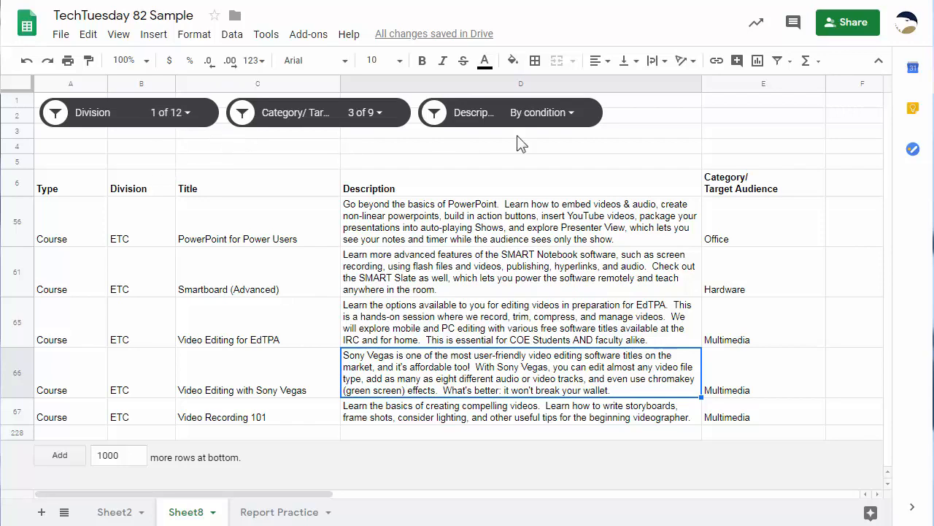
View the Description slicer's options for editing, copying and default filters, and reset its filter to All.
left_click(494, 125)
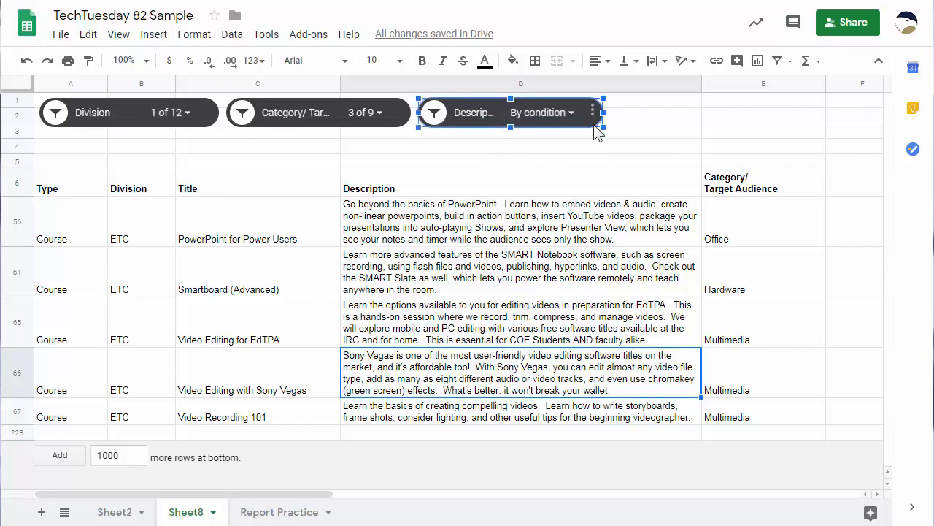
left_click(593, 113)
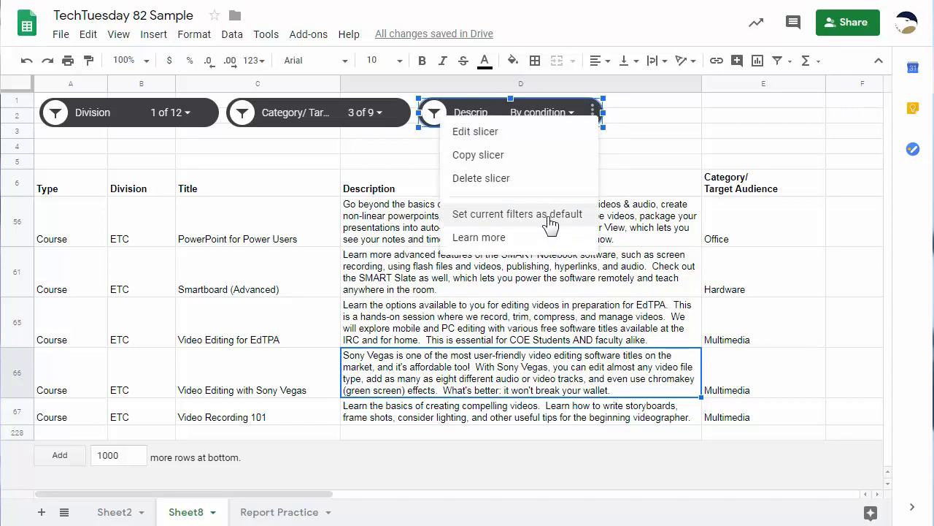
left_click(544, 113)
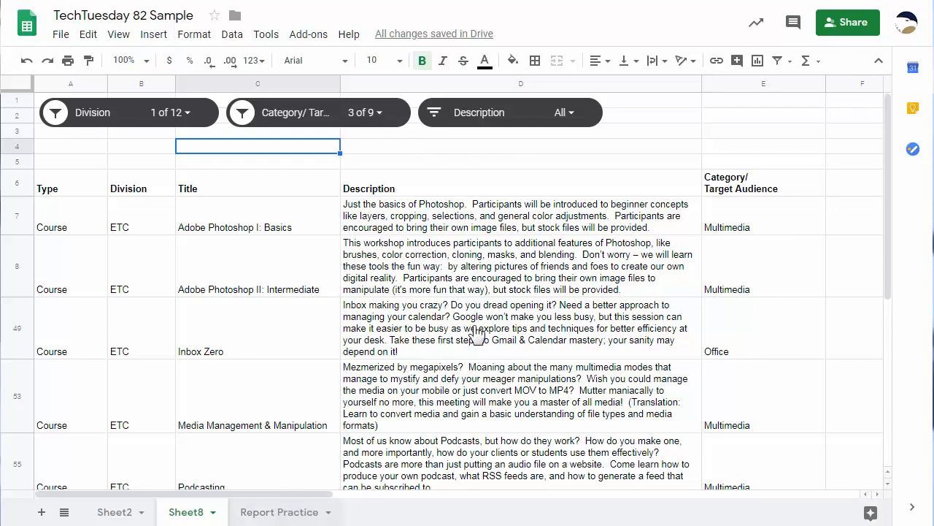
On the Report Practice sheet, filter the Category slicer so only Laptops and Tablet PCs are selected.
left_click(279, 515)
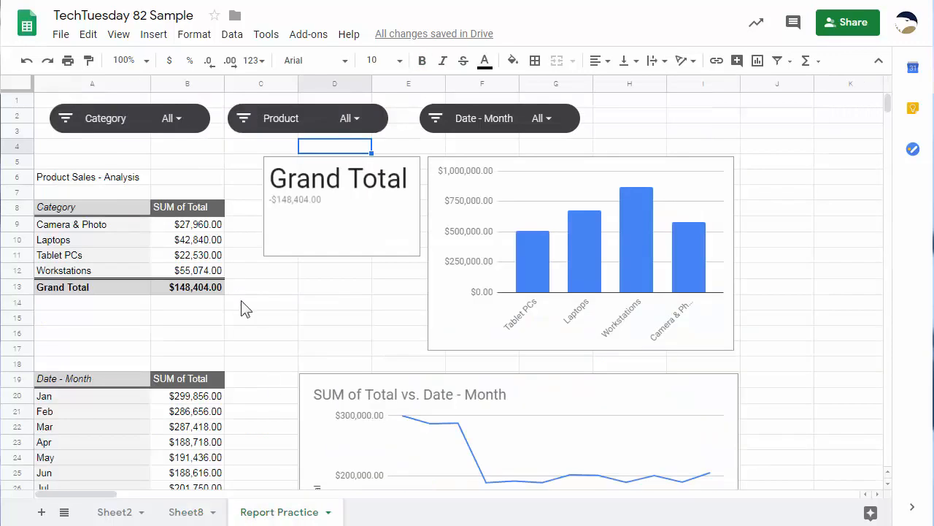
left_click(187, 151)
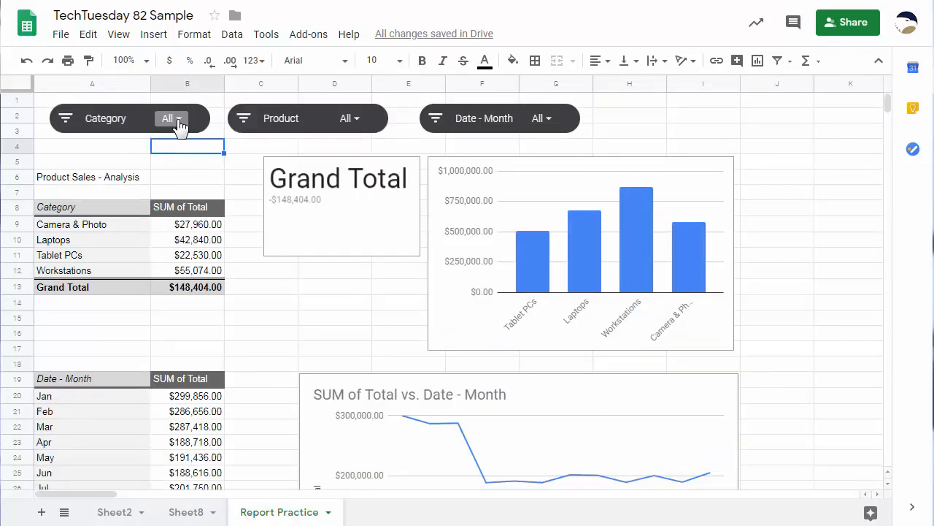
left_click(172, 120)
left_click(117, 235)
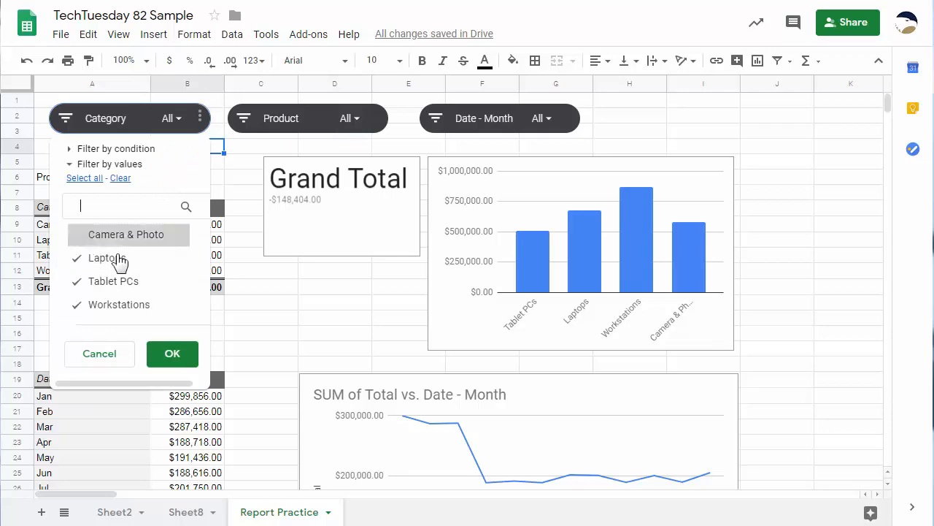
left_click(119, 281)
left_click(121, 305)
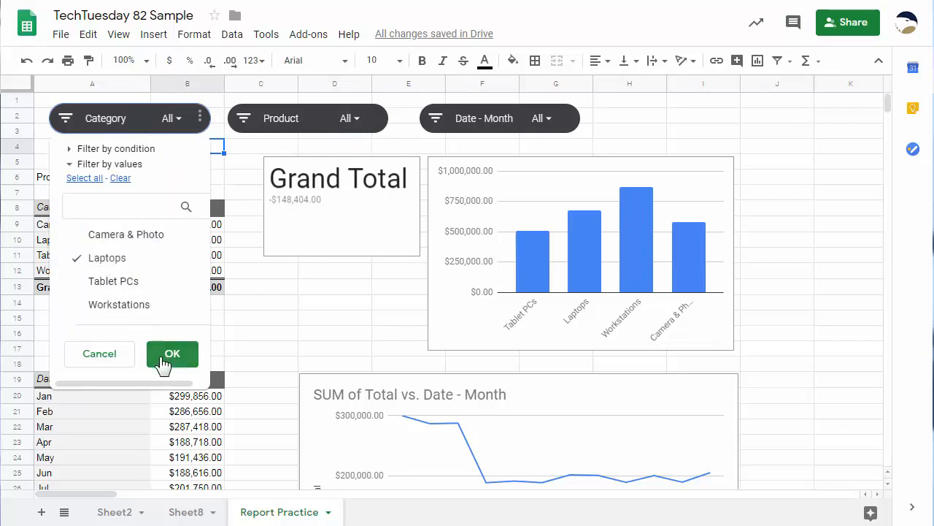
left_click(119, 281)
left_click(172, 354)
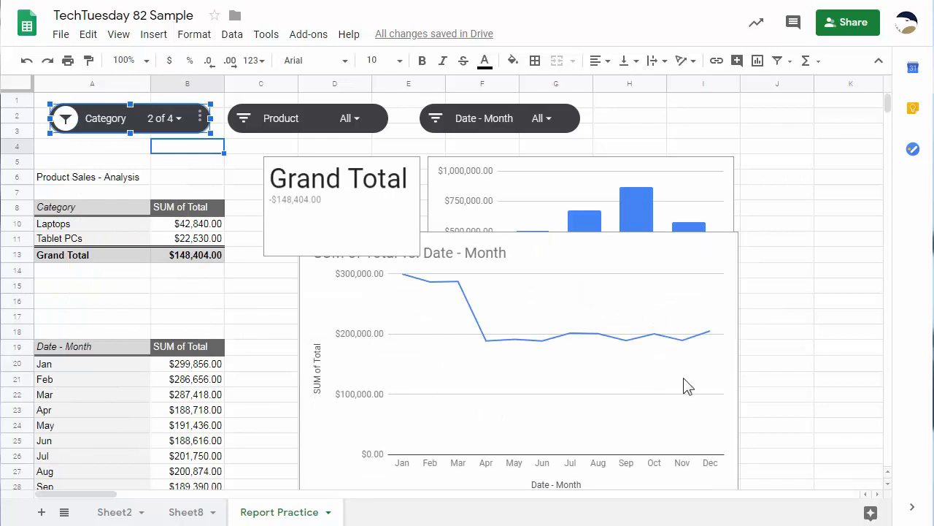
Move the SUM of Total vs. Date - Month line chart down to uncover the column chart.
left_click(577, 273)
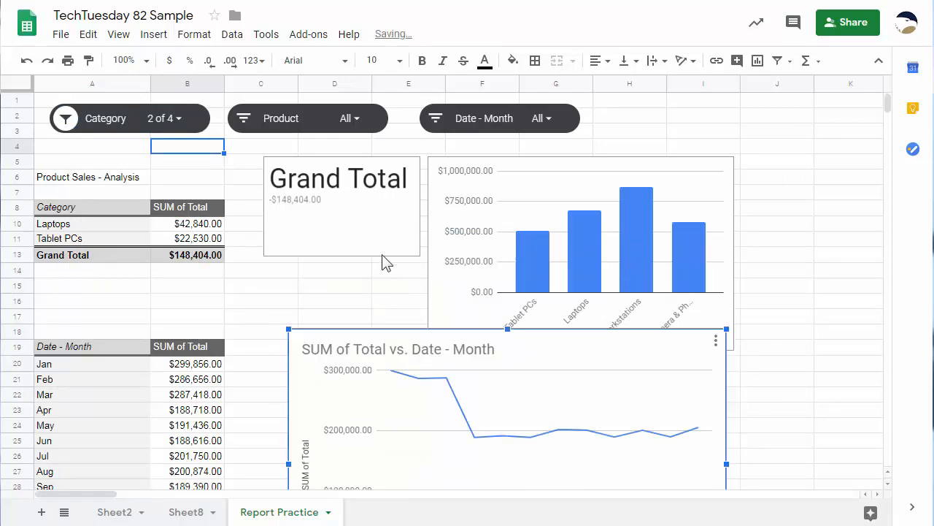
left_click(319, 276)
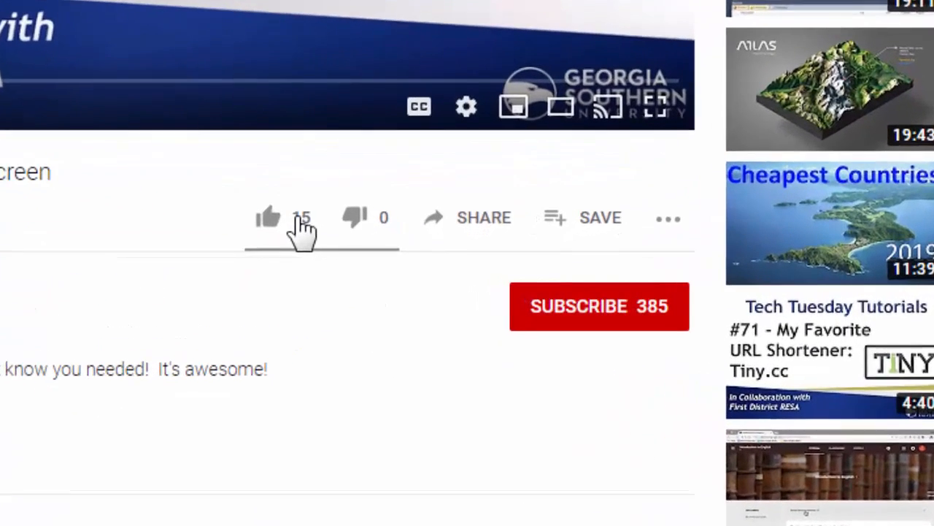
On the YouTube video page, like the video and subscribe to the channel.
left_click(352, 244)
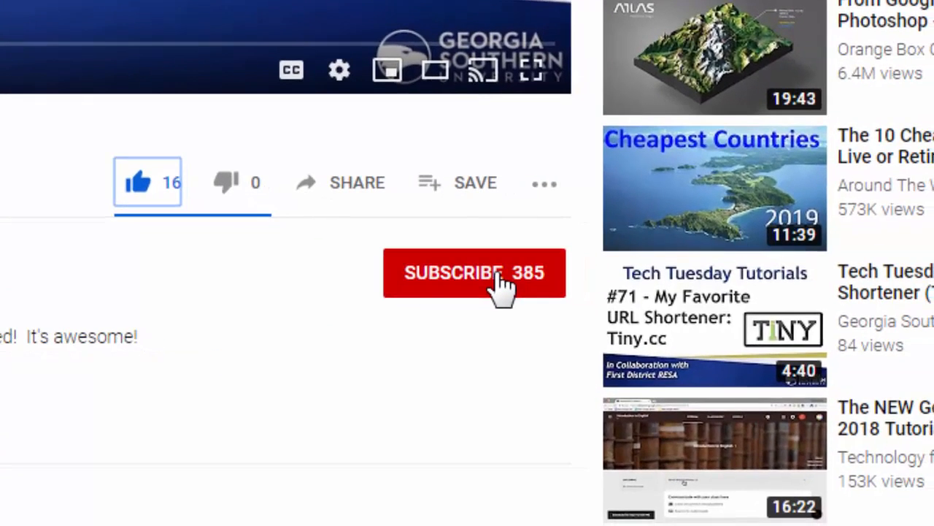
left_click(501, 284)
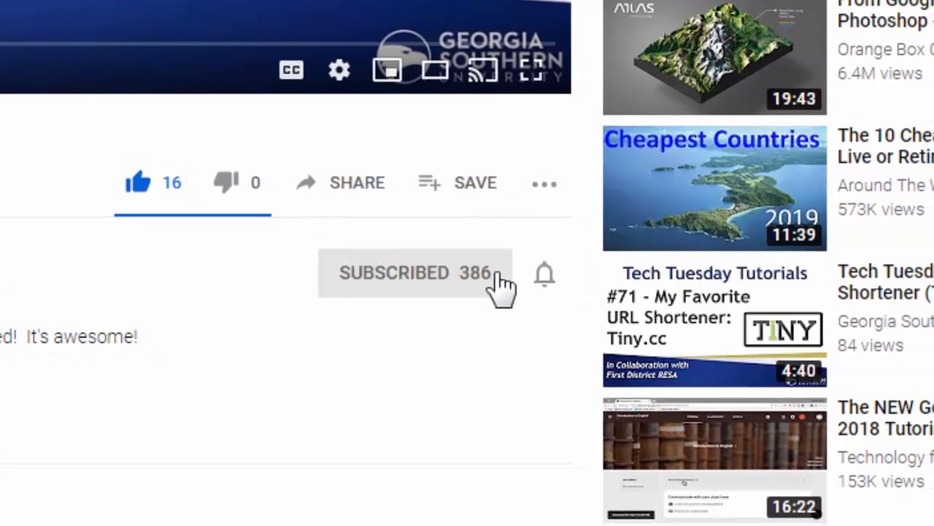